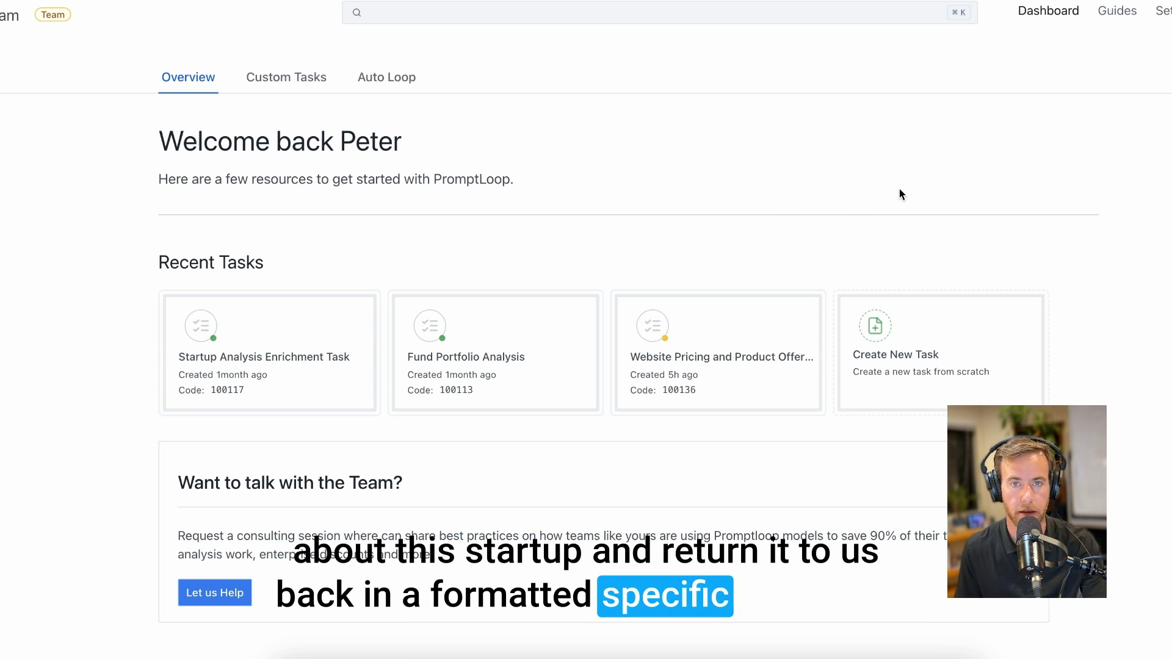
Submit a prompt asking for a startup's problem, one-liner and technologies to create a new task.
click(949, 351)
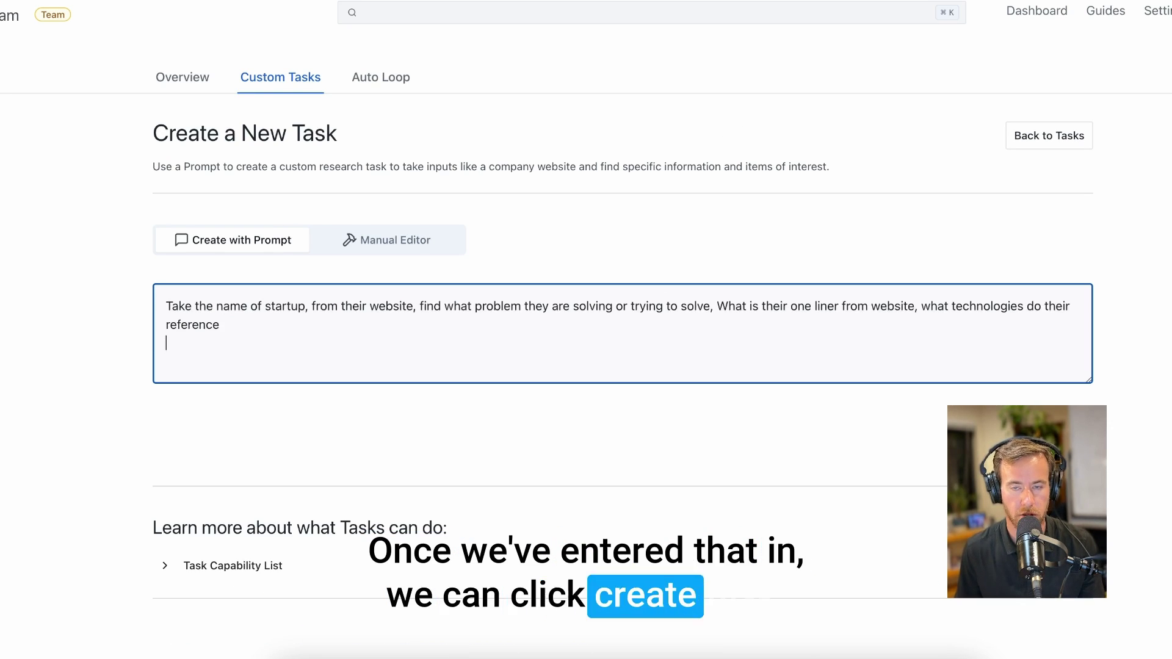
key(super+Return)
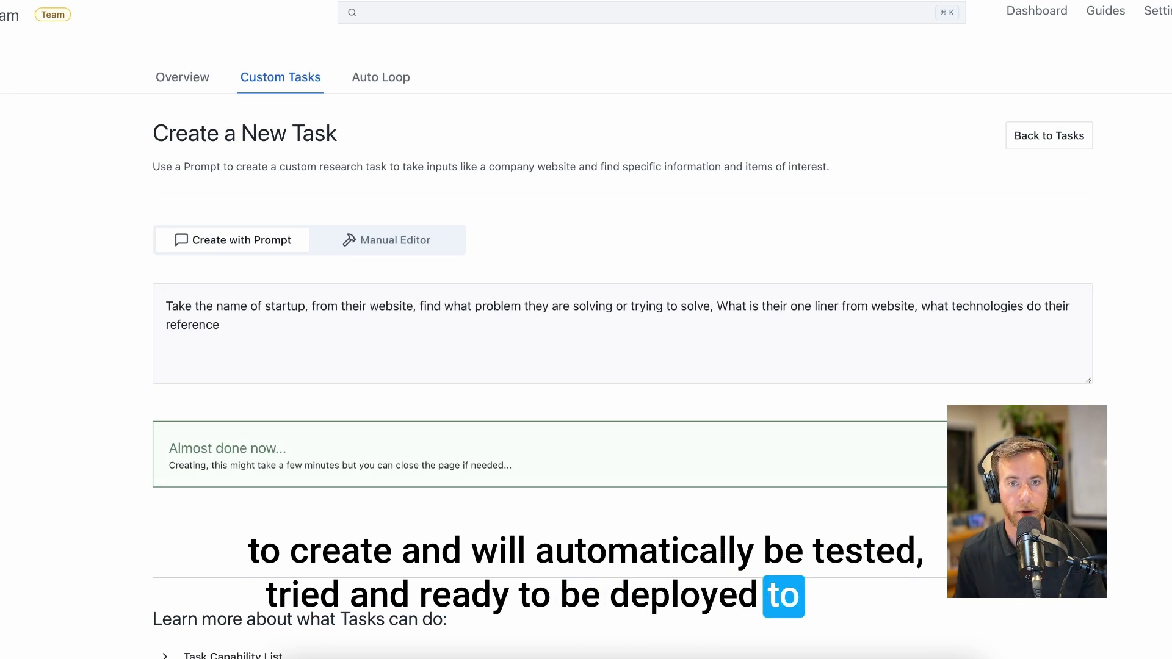
Browse the manual editor's Web Extraction and Categorization or Language task types.
click(358, 247)
click(275, 378)
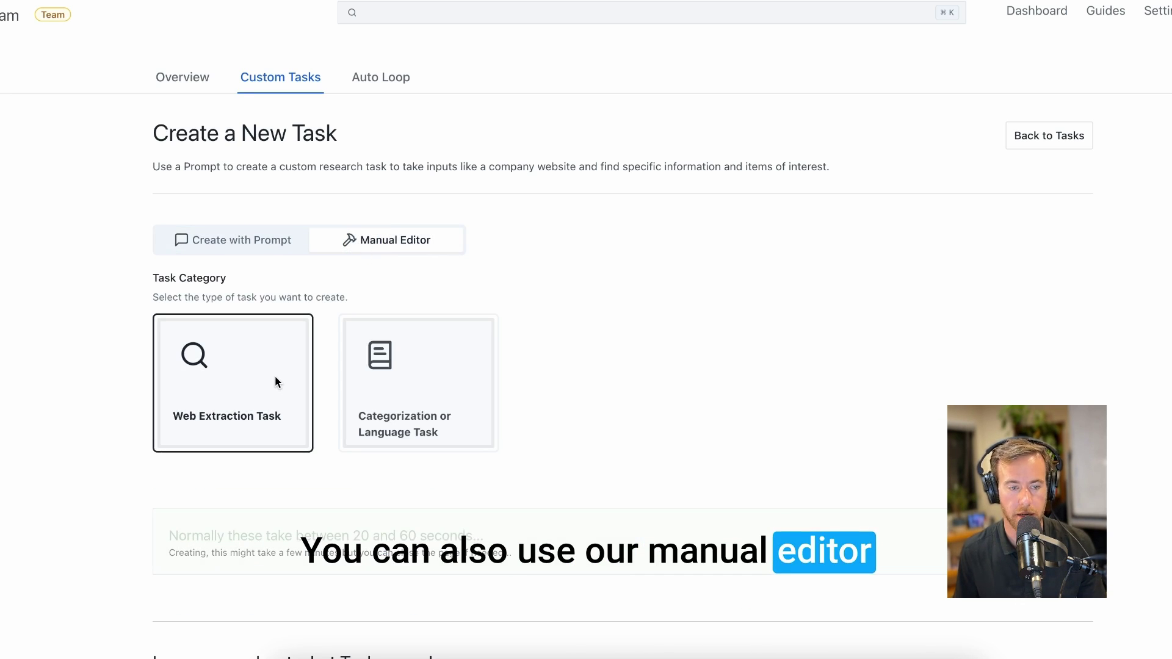
scroll(275, 375, down, 1)
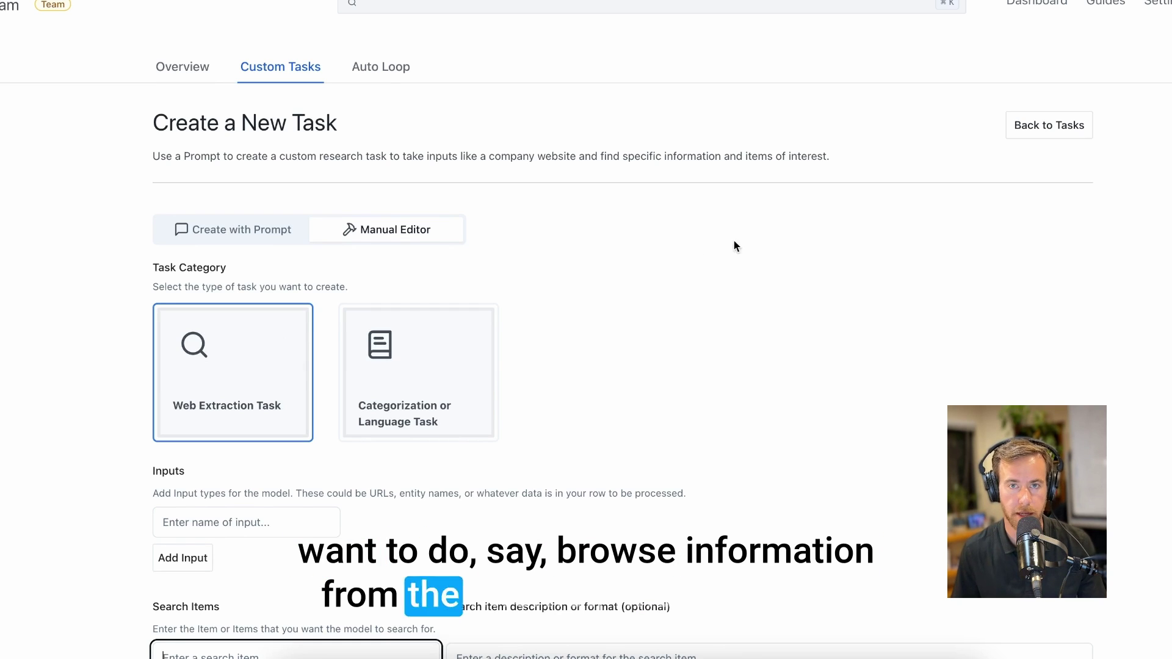
scroll(740, 241, down, 3)
click(421, 287)
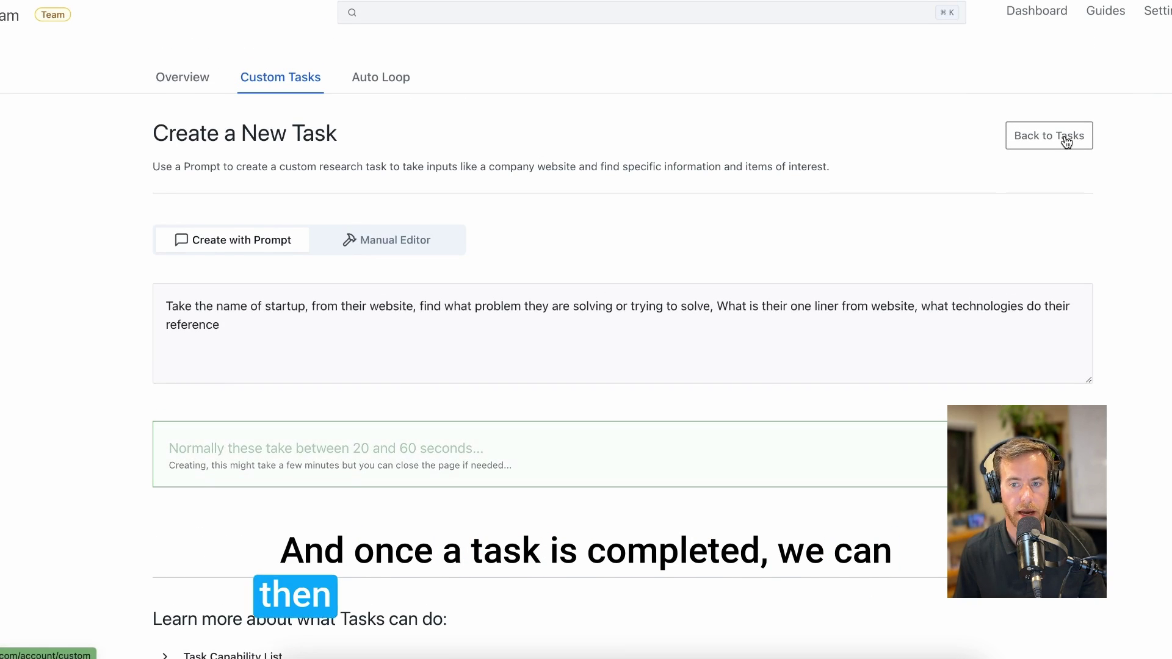
Open Startup Analysis Enrichment Task, keep version 1 (Live), and enter Trellus AI as the startup name.
click(1066, 141)
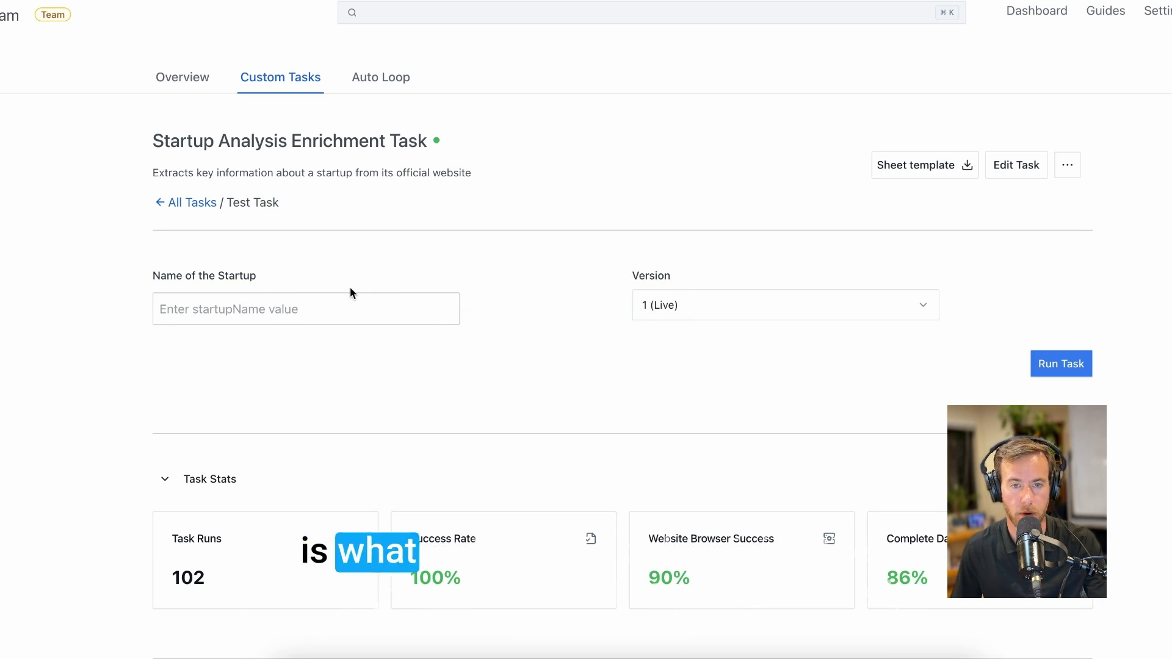
click(767, 306)
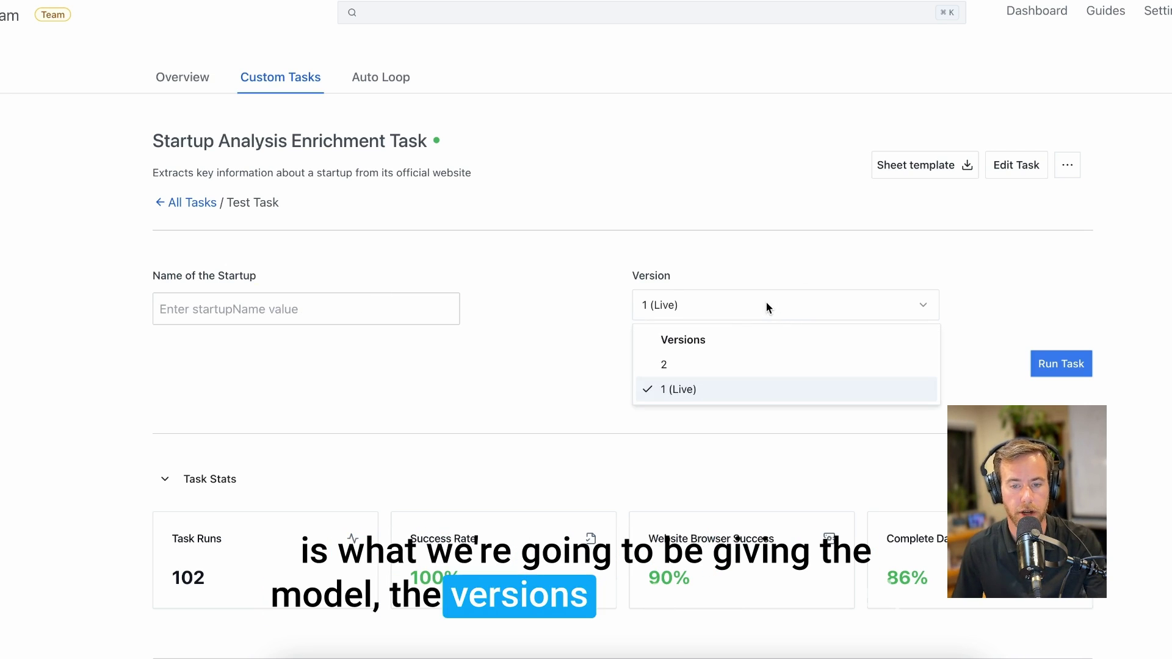
click(767, 262)
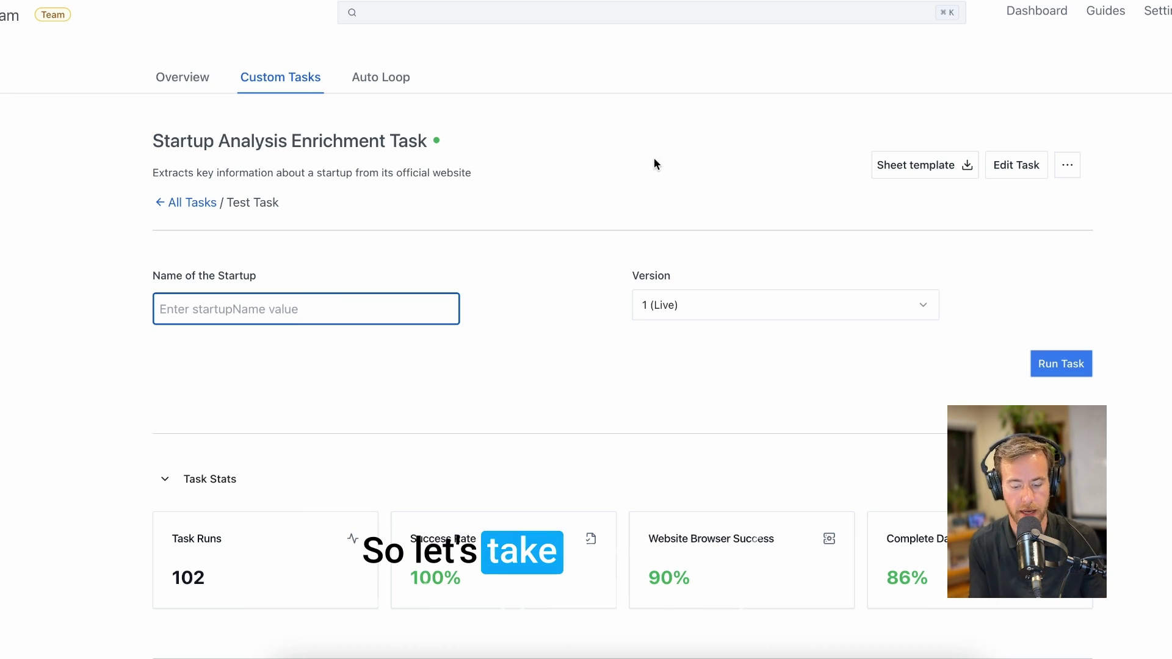
text(ll)
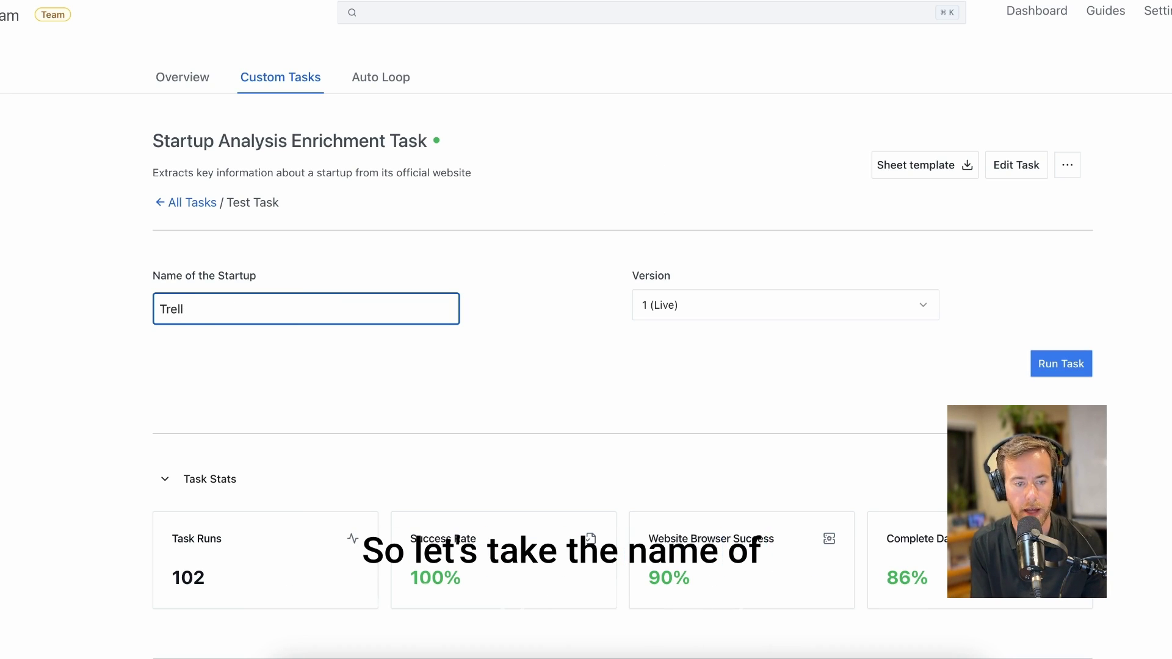
text(us AI)
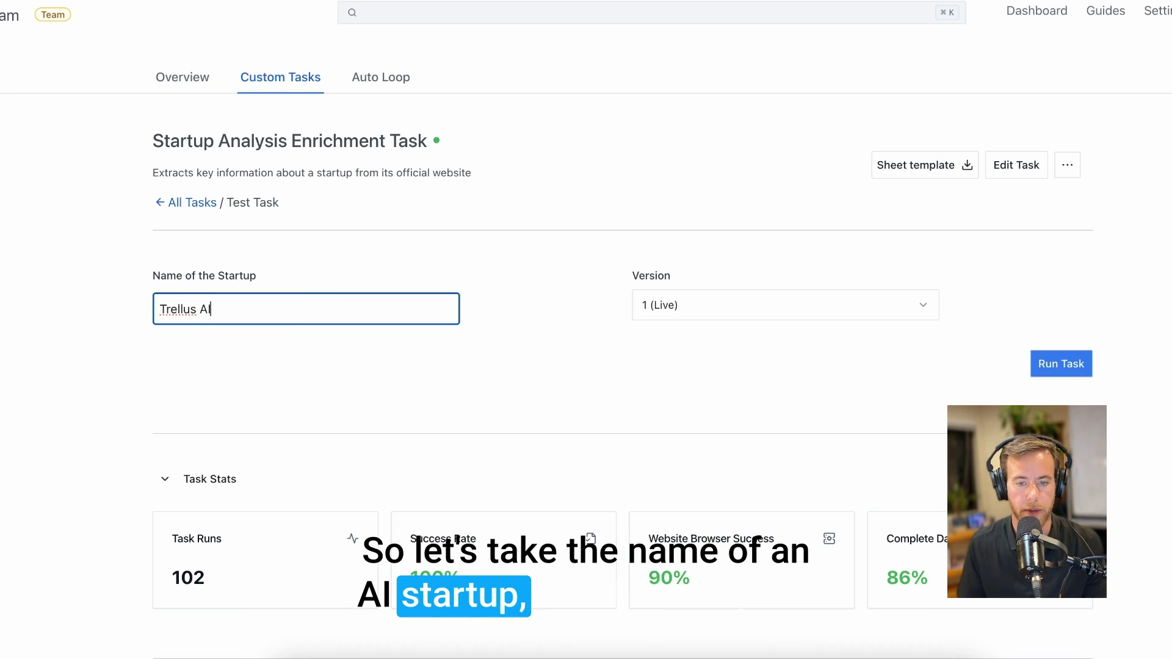
Run the task for Trellus AI and copy its Excel formula for task 100117.
click(1050, 369)
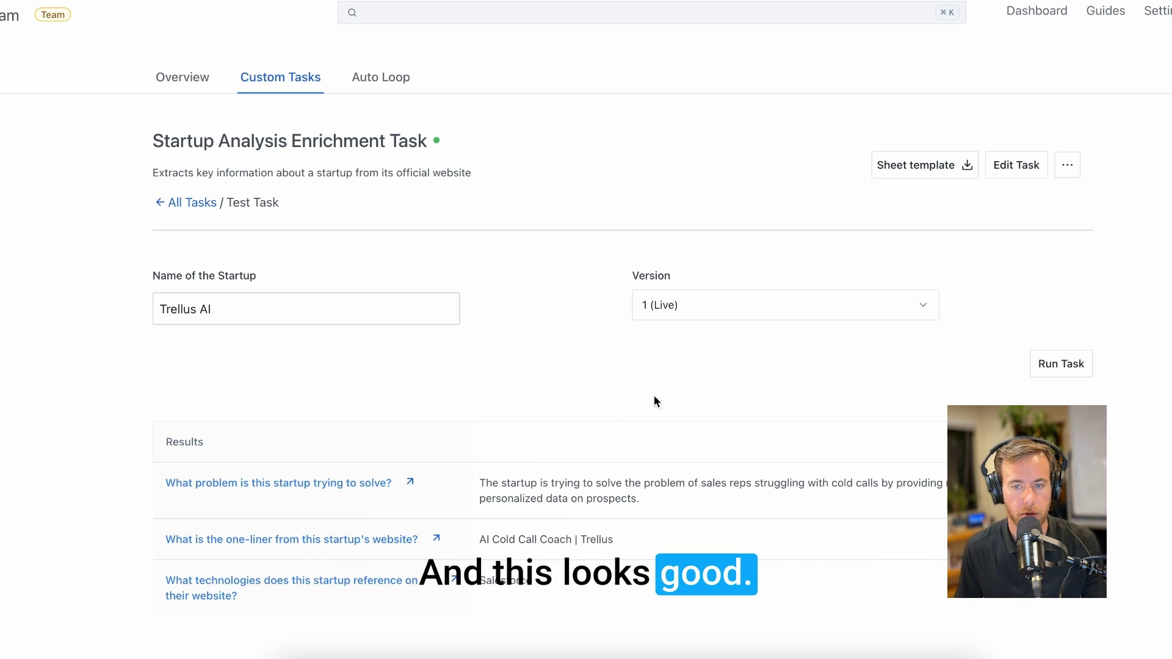
click(1024, 287)
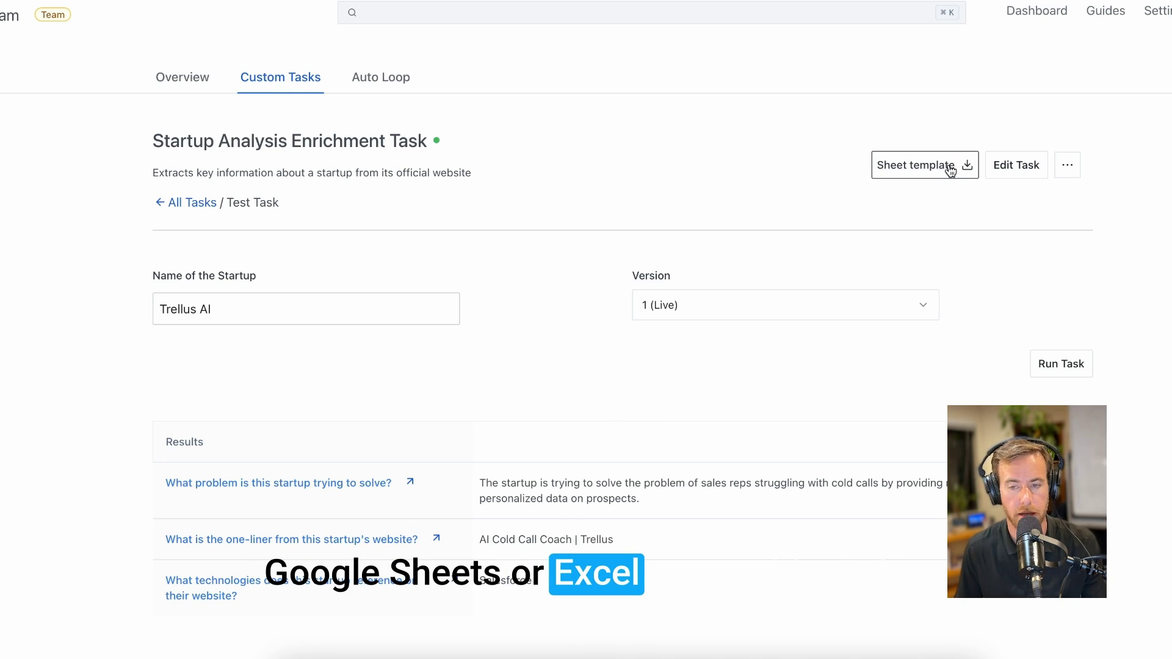
scroll(951, 216, down, 8)
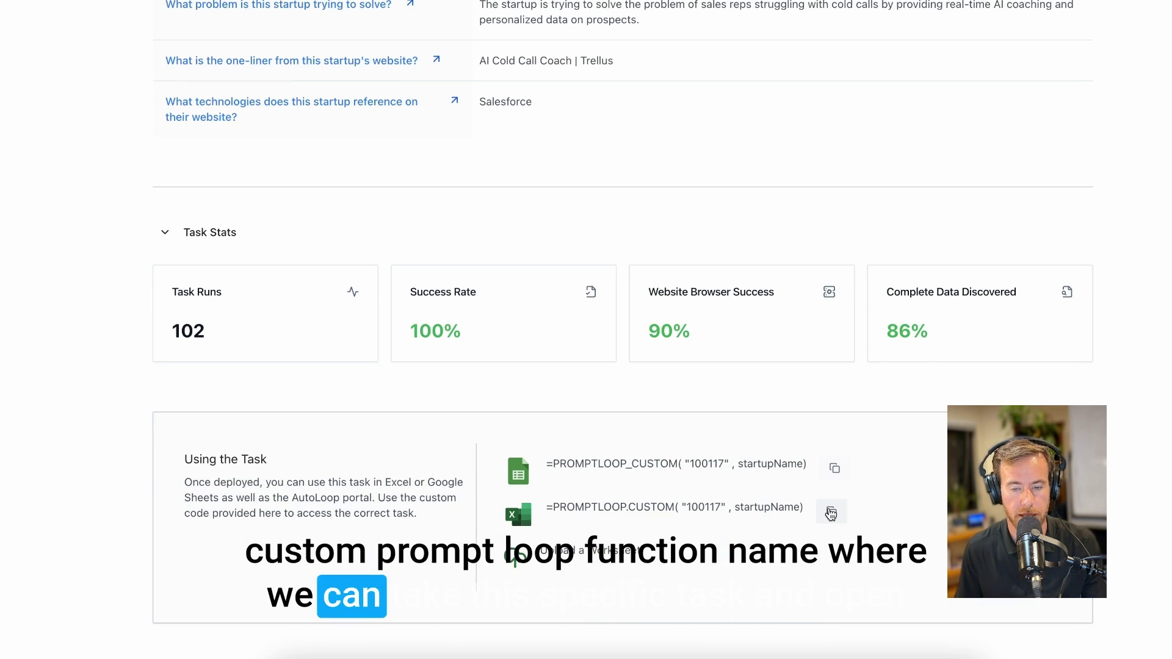
key(super+Tab)
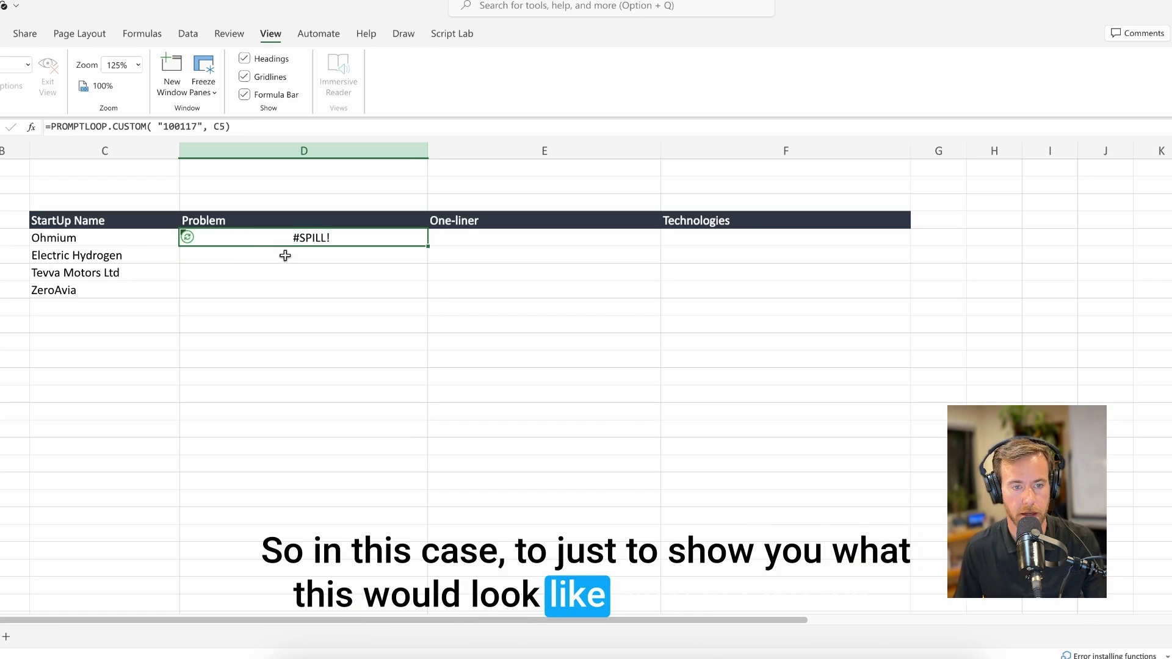
Enter =PROMPTLOOP.CUSTOM("100117", C5) in D5 for Ohmium.
click(162, 126)
drag(163, 126, 200, 126)
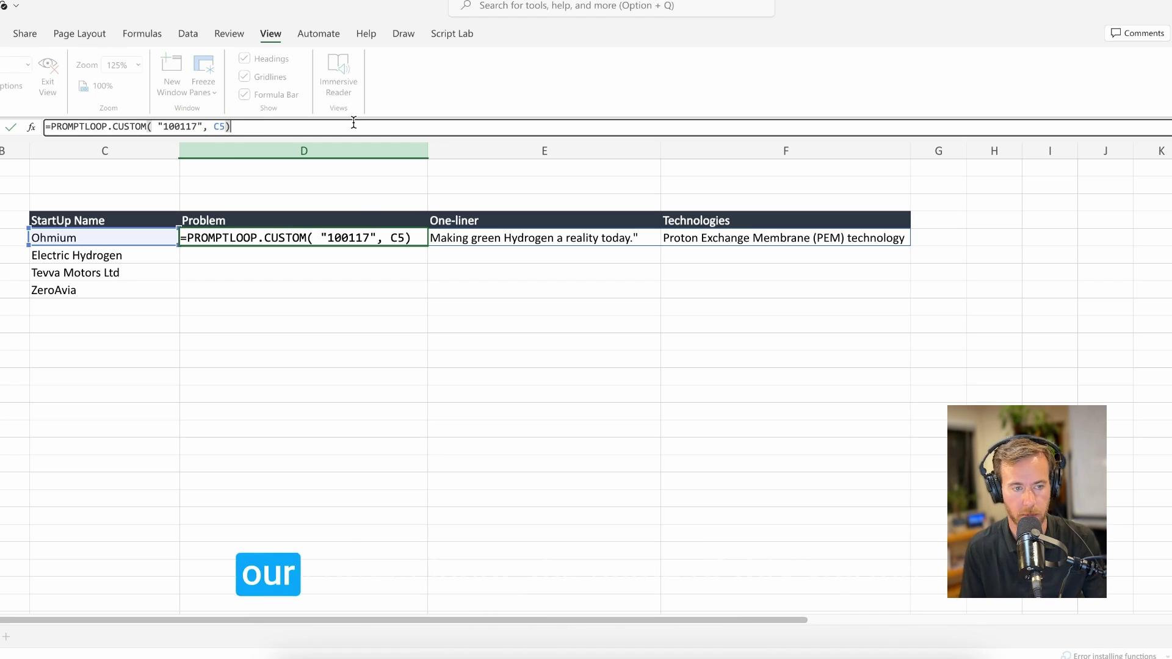
key(Return)
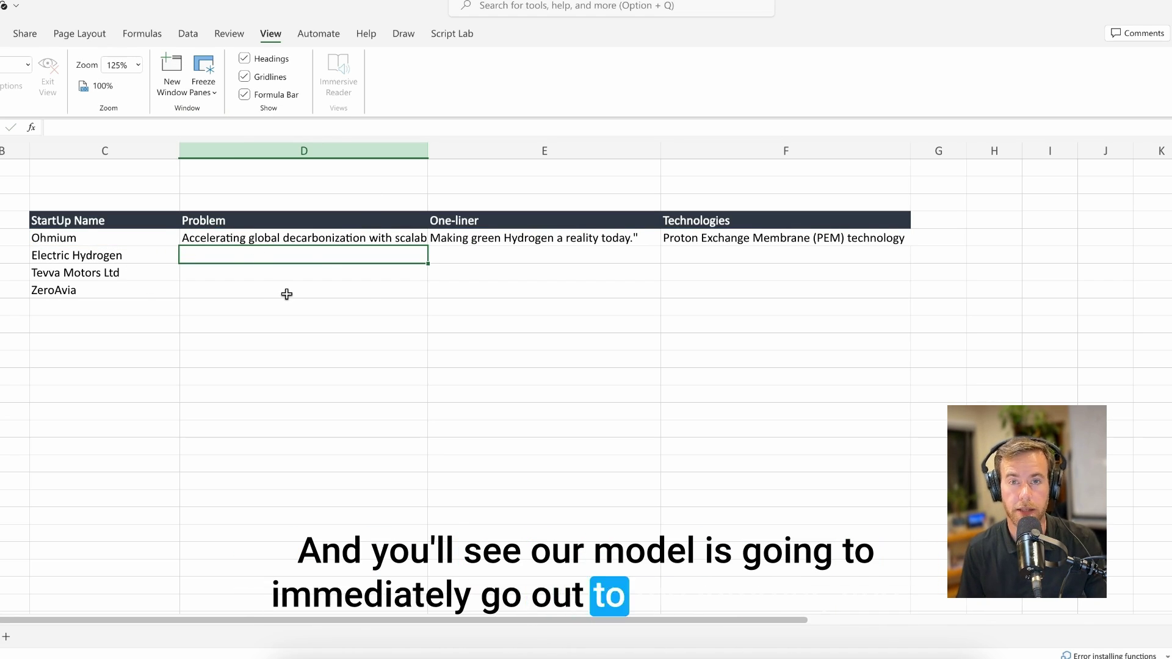
Copy D5's formula into D6:D8 for Electric Hydrogen, Tevva Motors Ltd and ZeroAvia.
key(Up)
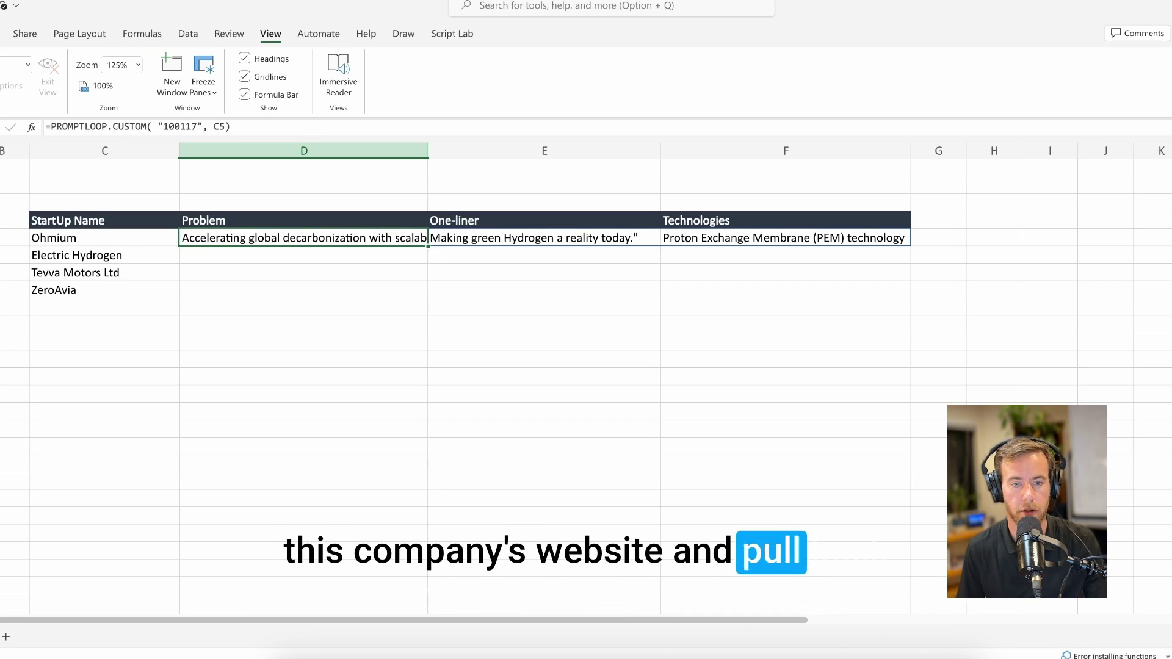
key(super+c)
key(Down)
key(super+v)
key(Down)
key(super+v)
key(Down)
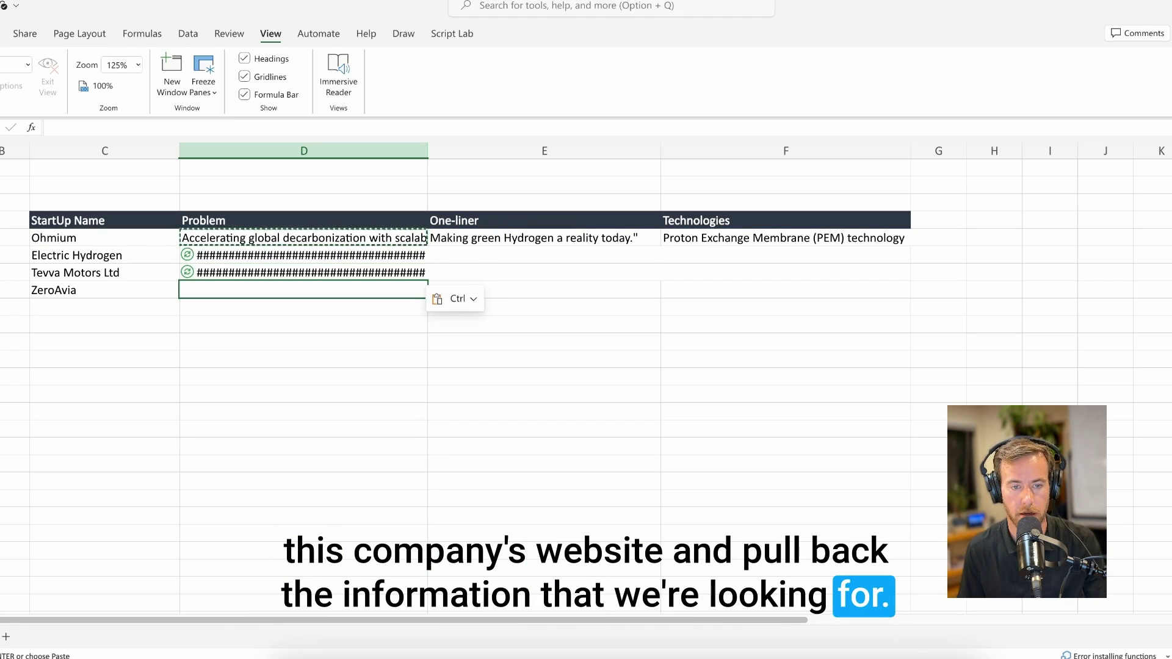
key(super+v)
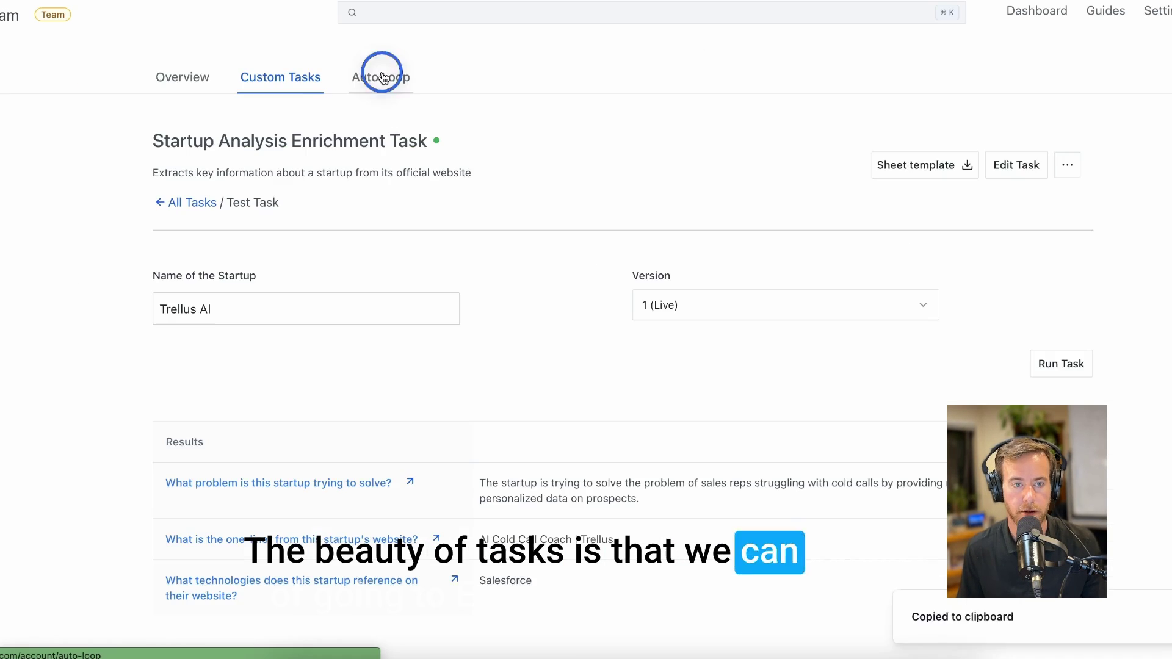
Choose Startup Analysis Enrichment Task in Autoloop and upload apollo-contacts-export (10).csv.
click(385, 76)
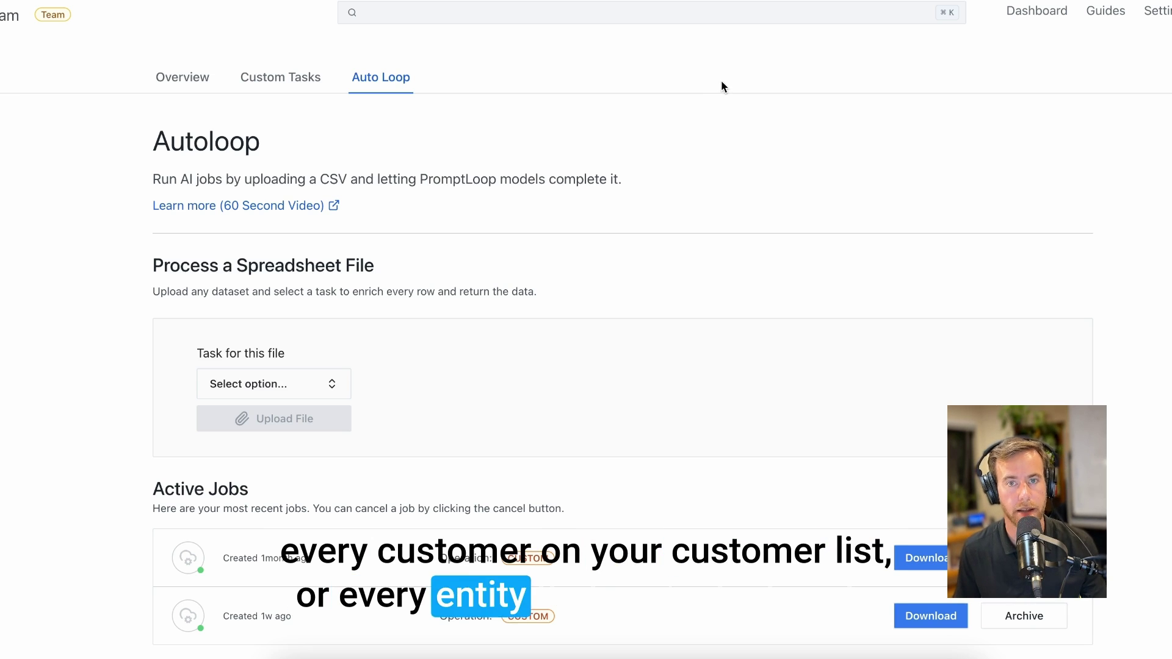
click(310, 395)
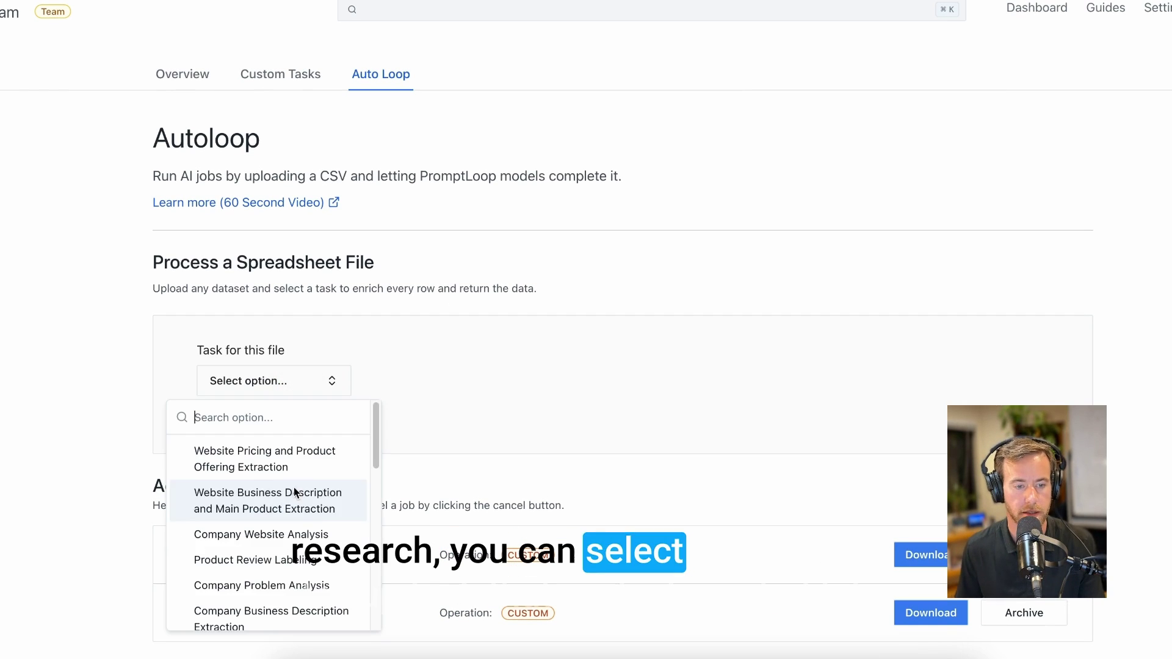
text(start)
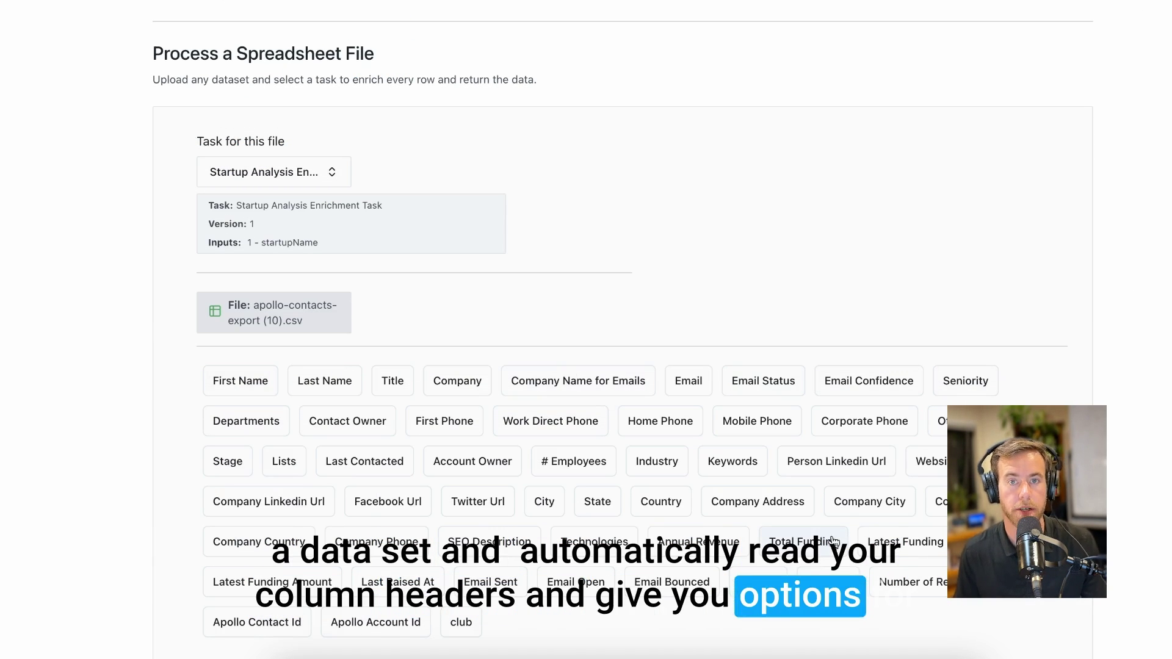
mouse_move(835, 533)
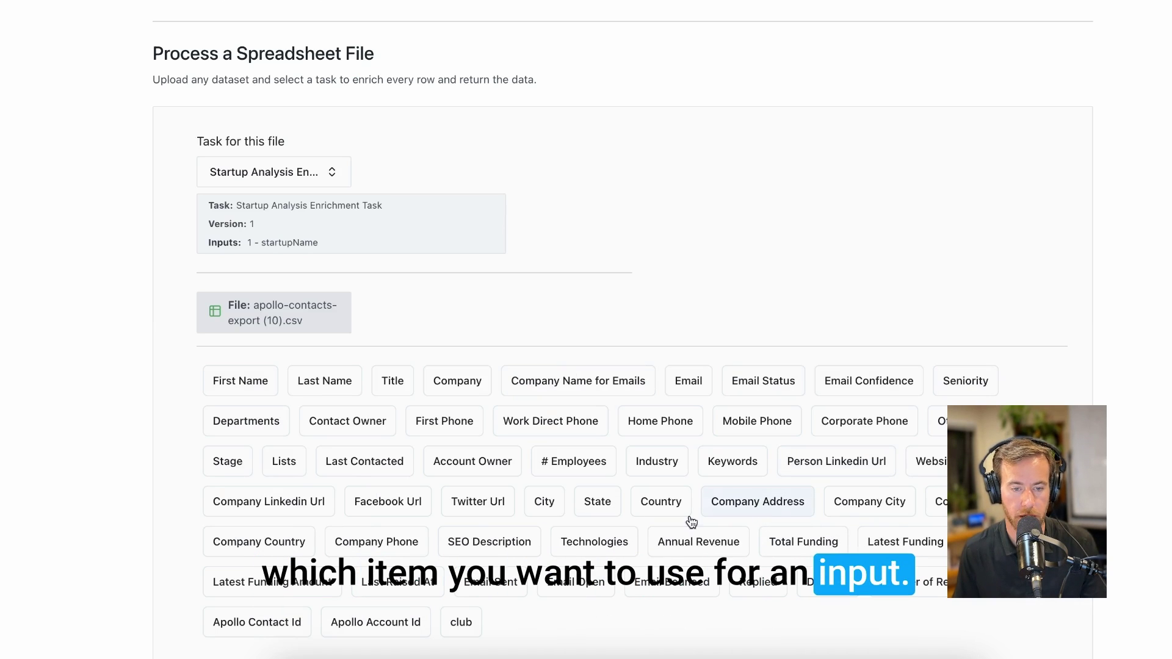
Map the Company column to the task's startupName input and review the preview results.
click(476, 381)
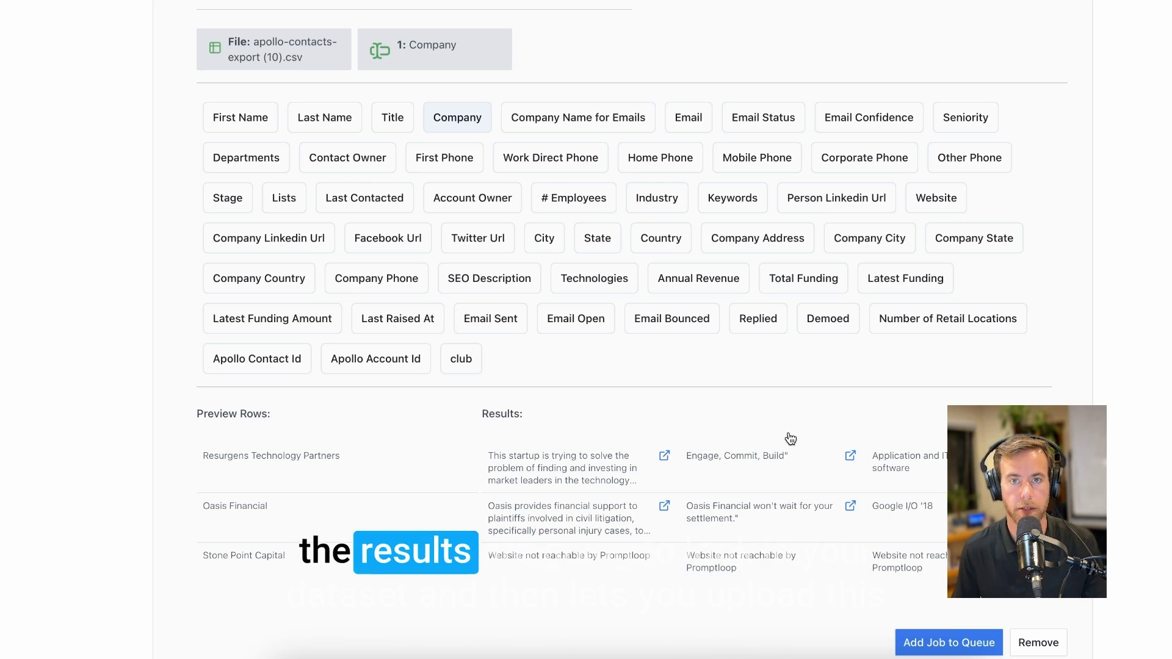
scroll(654, 241, up, 2)
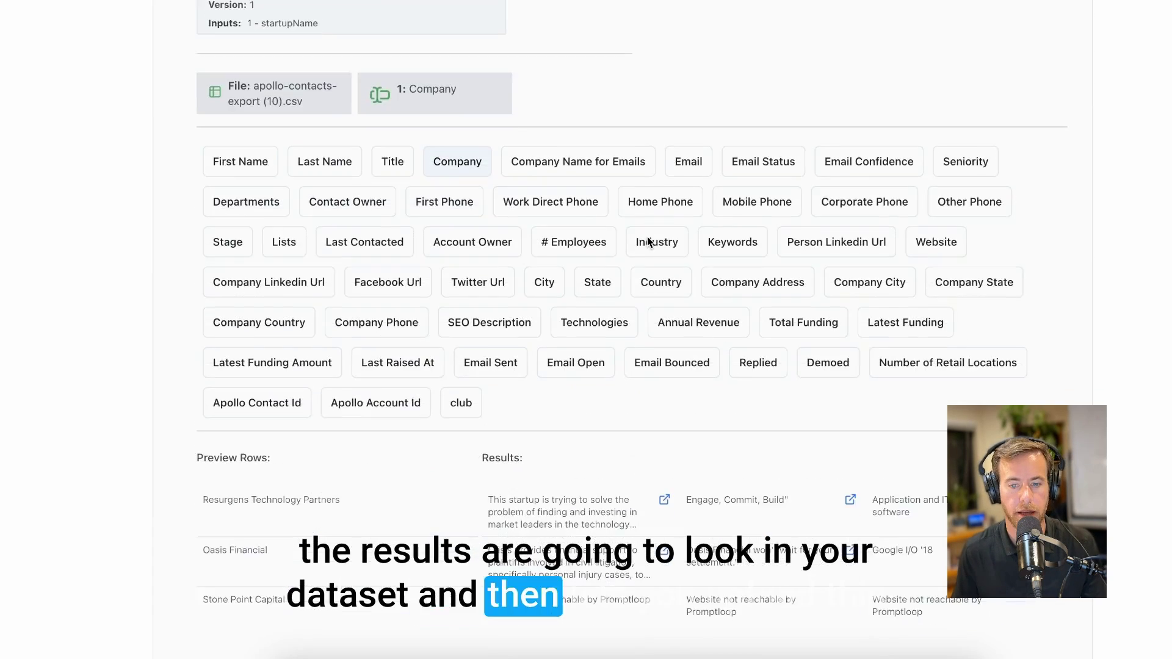
scroll(655, 249, down, 3)
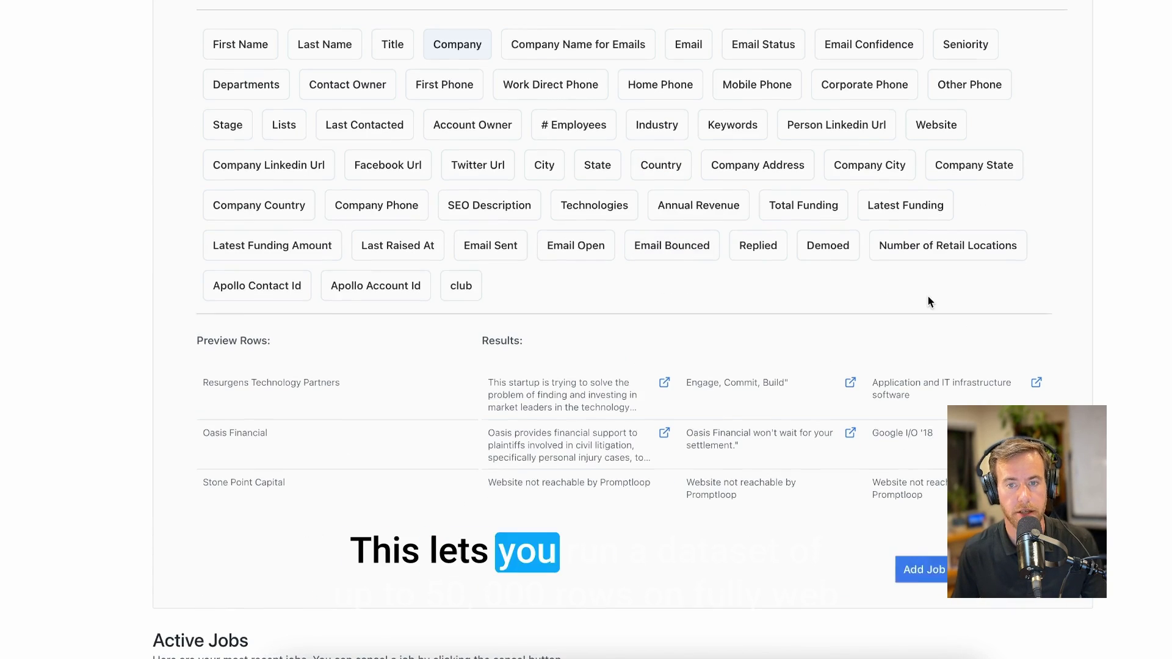
scroll(928, 295, up, 7)
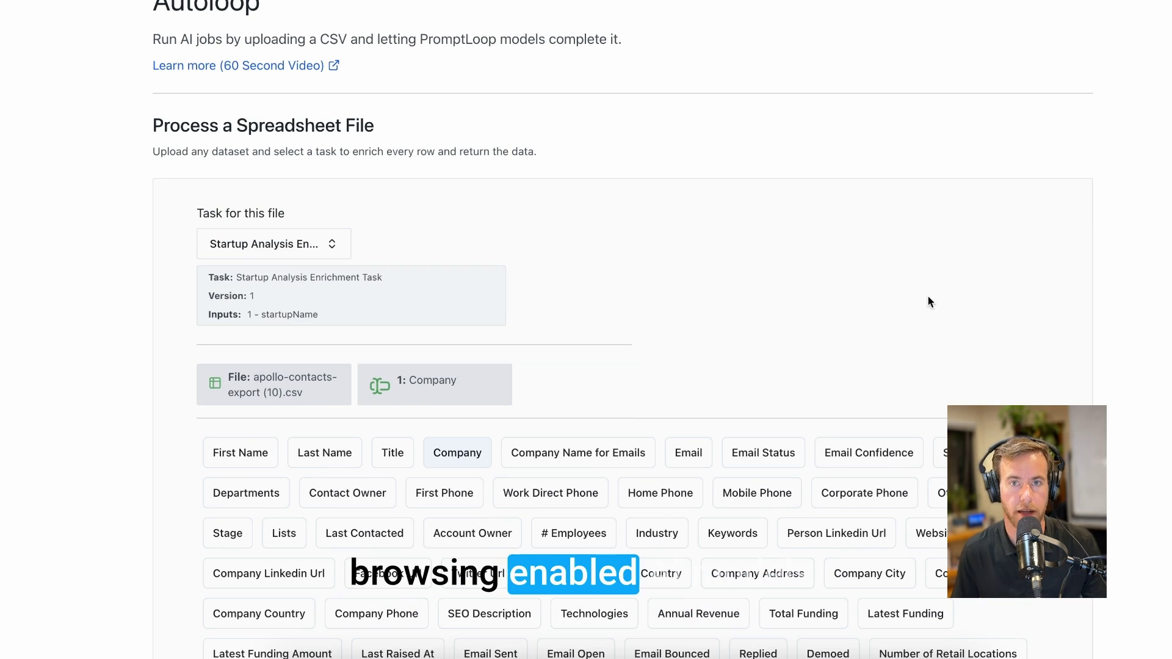
scroll(928, 299, up, 2)
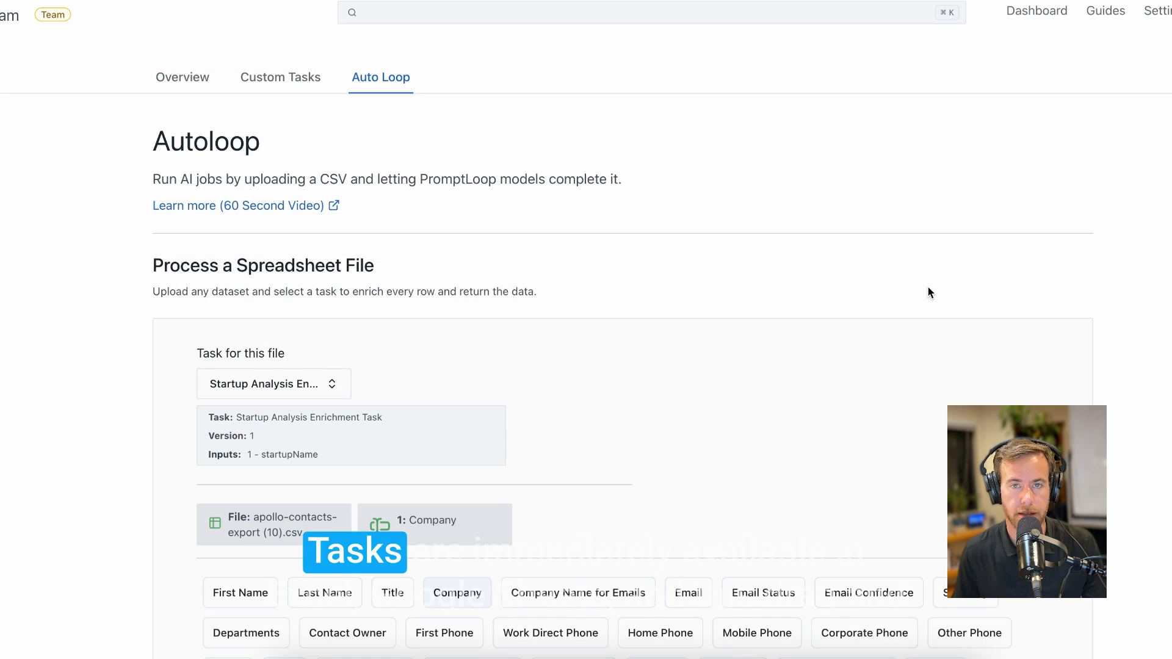